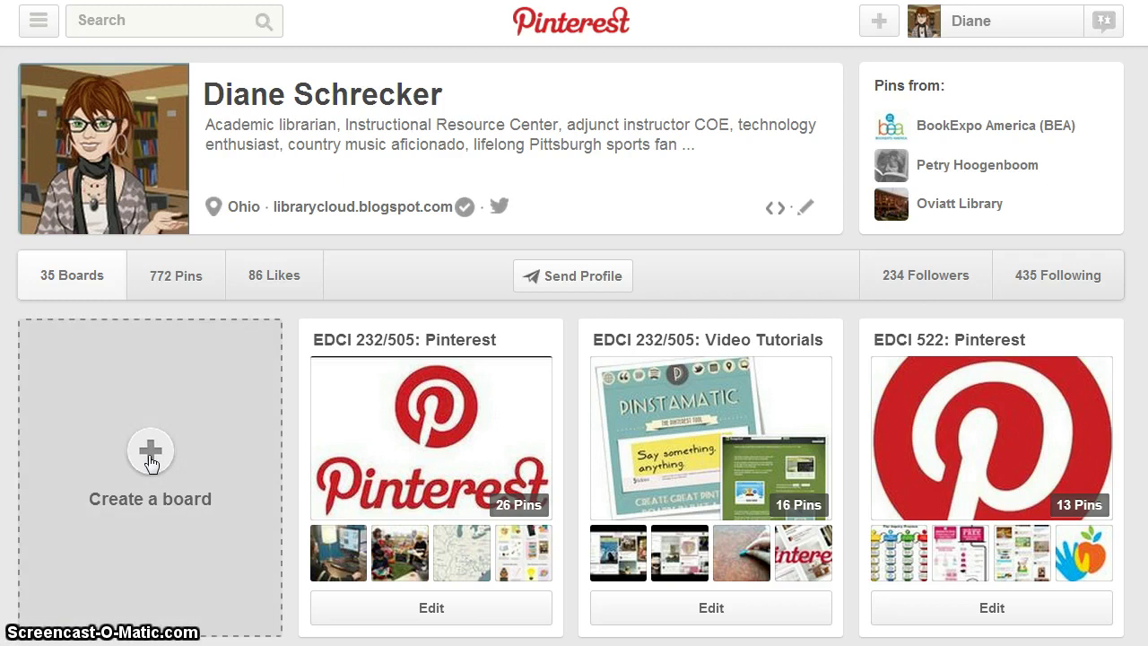
# - Create the Education map board 'EDCI 505: Field Trip' described as a Washington, D.C. virtual field trip
pyautogui.click(151, 455)
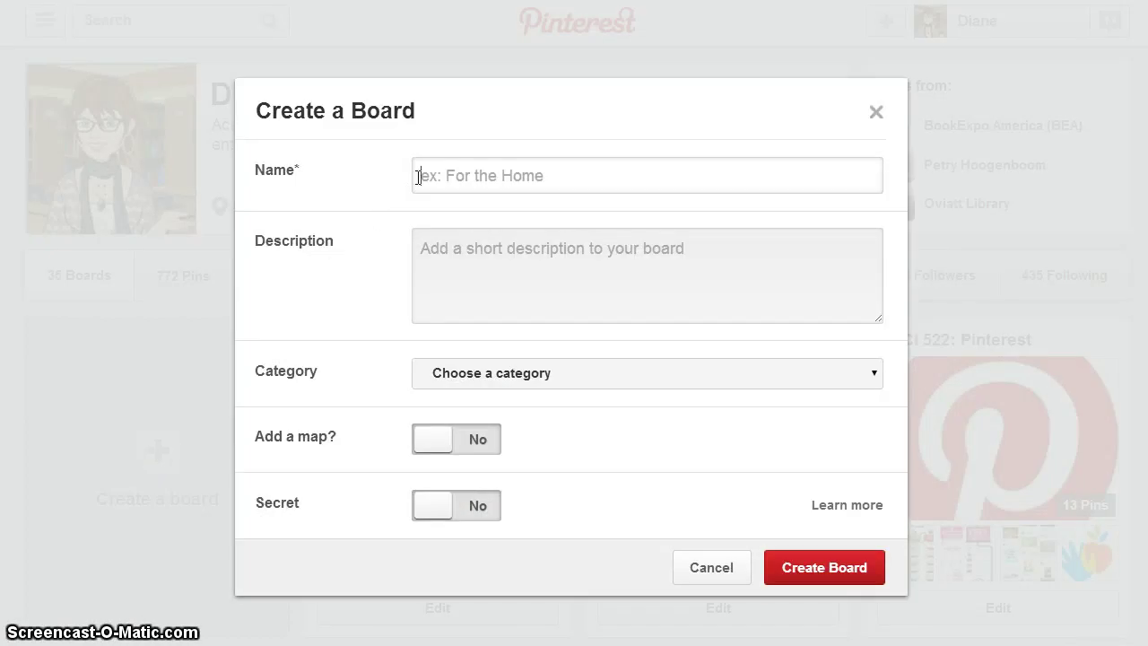
pyautogui.write('EDCI 505: Field Trip')
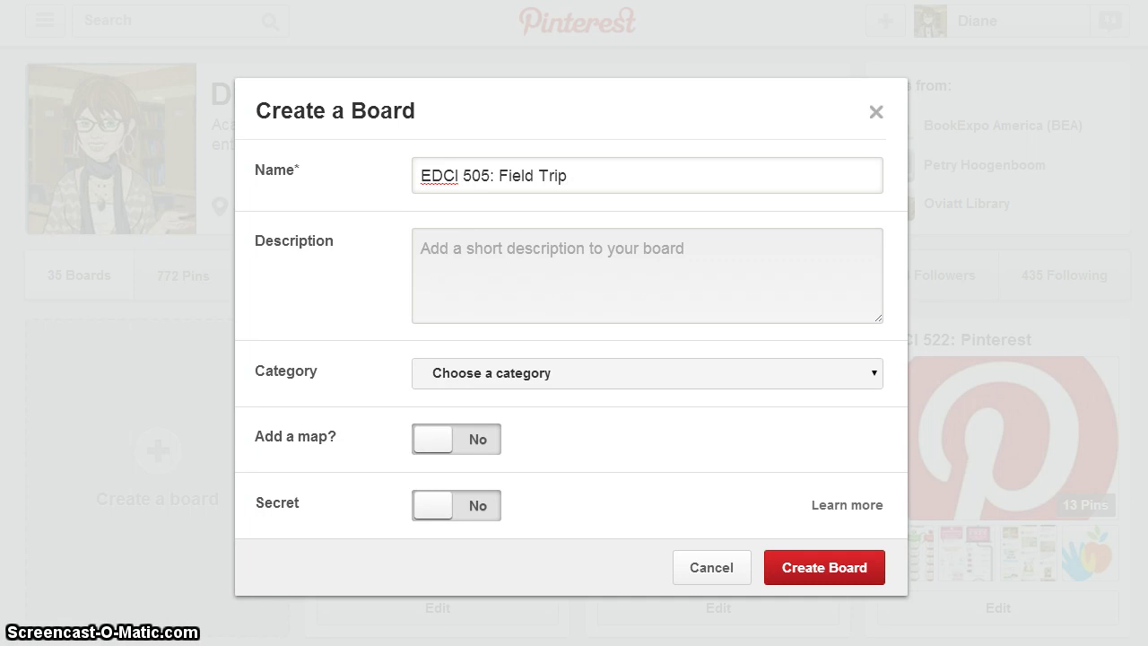
pyautogui.press('Tab')
pyautogui.write('A virtual field trip exploring Washington, D.C.')
pyautogui.click(795, 379)
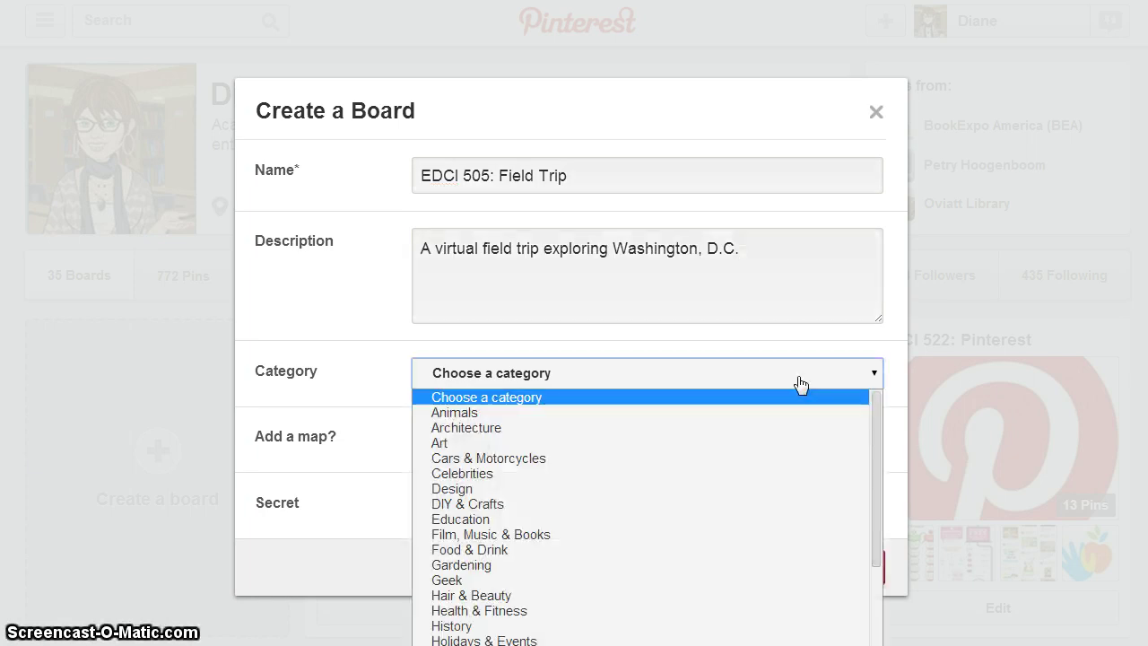
pyautogui.click(692, 519)
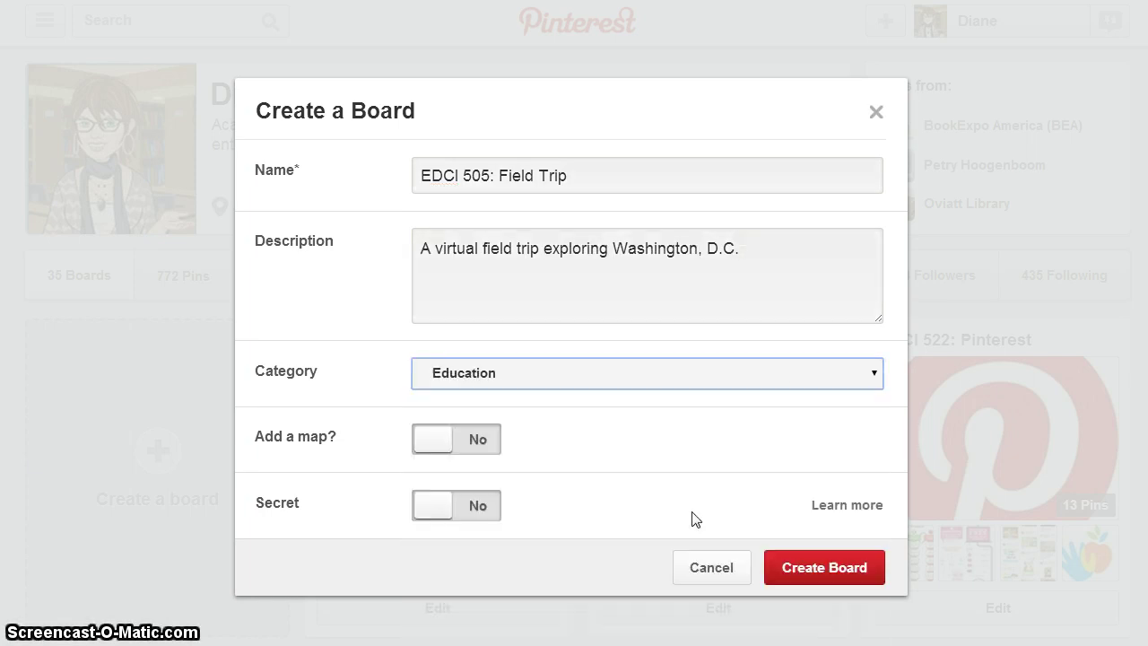
pyautogui.click(428, 448)
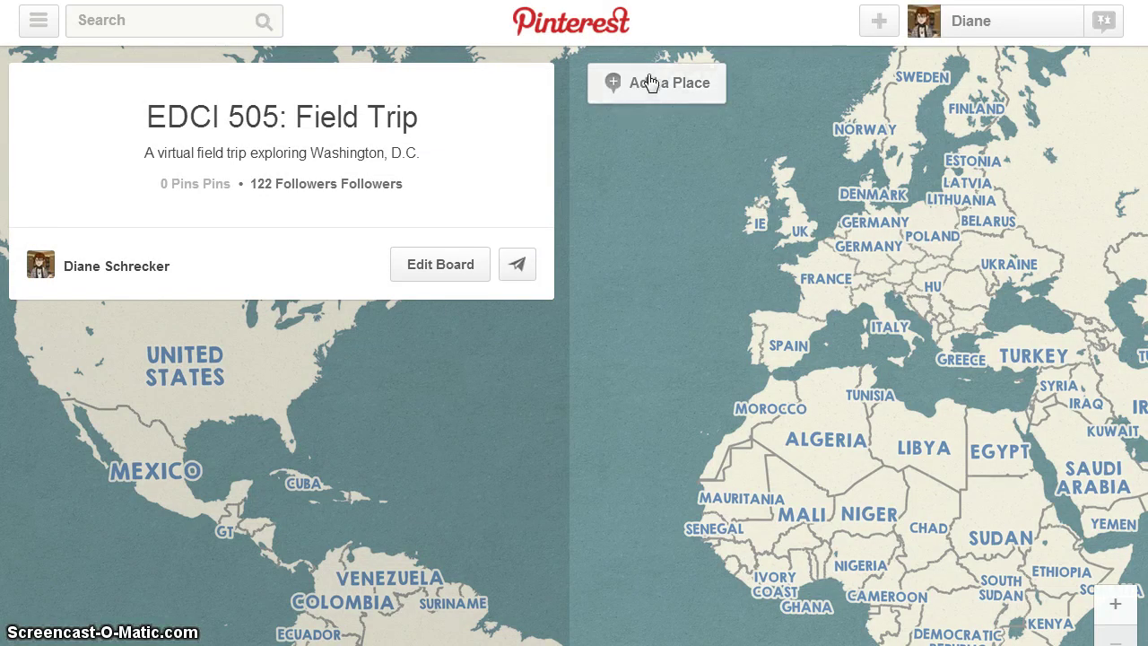
# - Set the place-search city to Washington, D.C. and zoom the map twice into central D.C
pyautogui.click(648, 87)
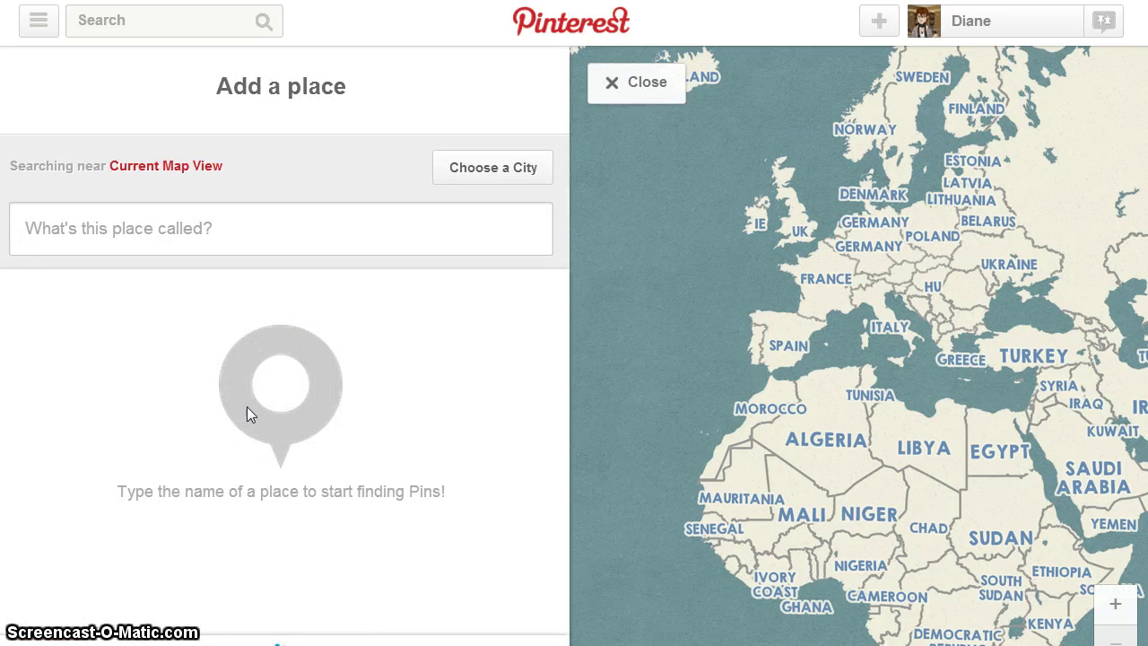
pyautogui.click(462, 170)
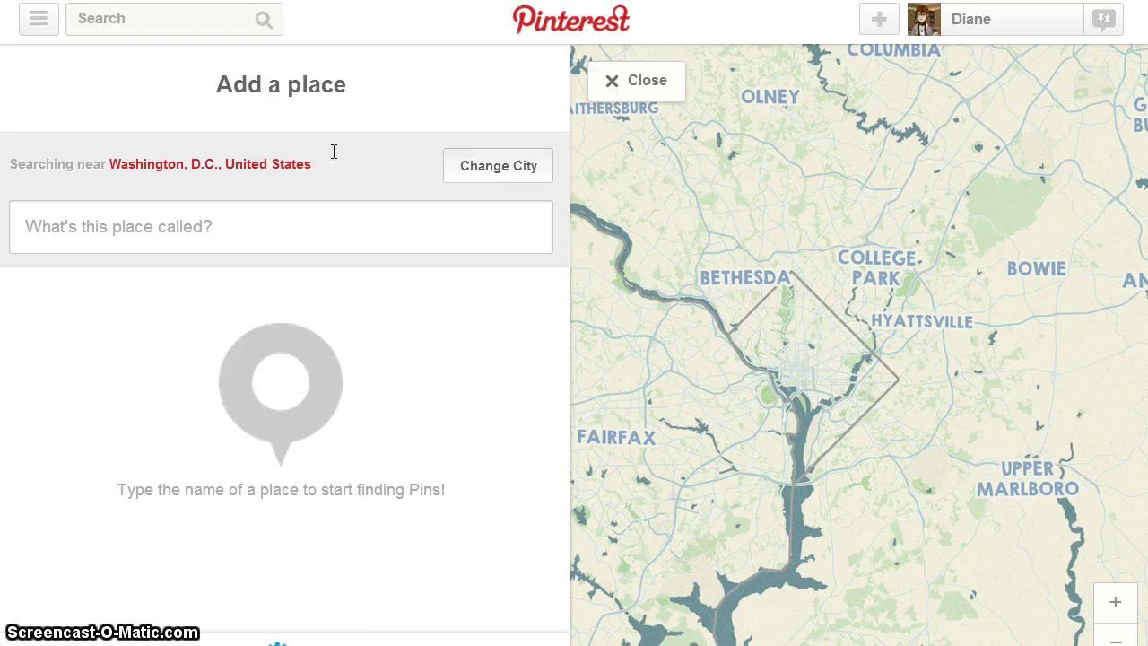
pyautogui.click(656, 85)
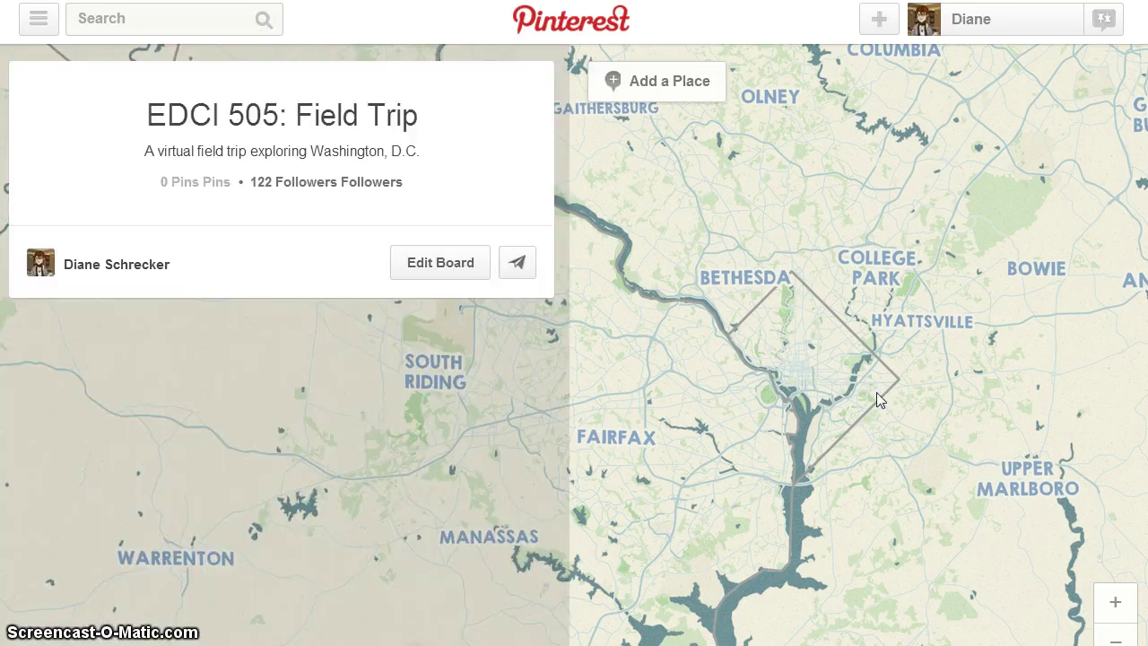
pyautogui.click(1119, 600)
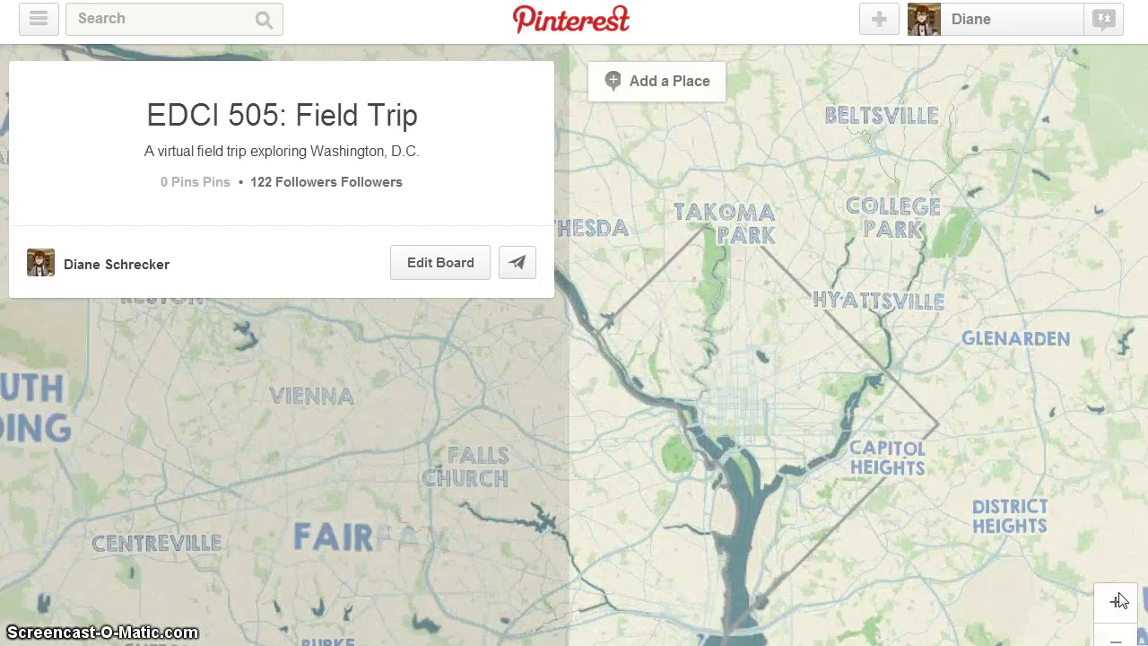
pyautogui.click(1119, 601)
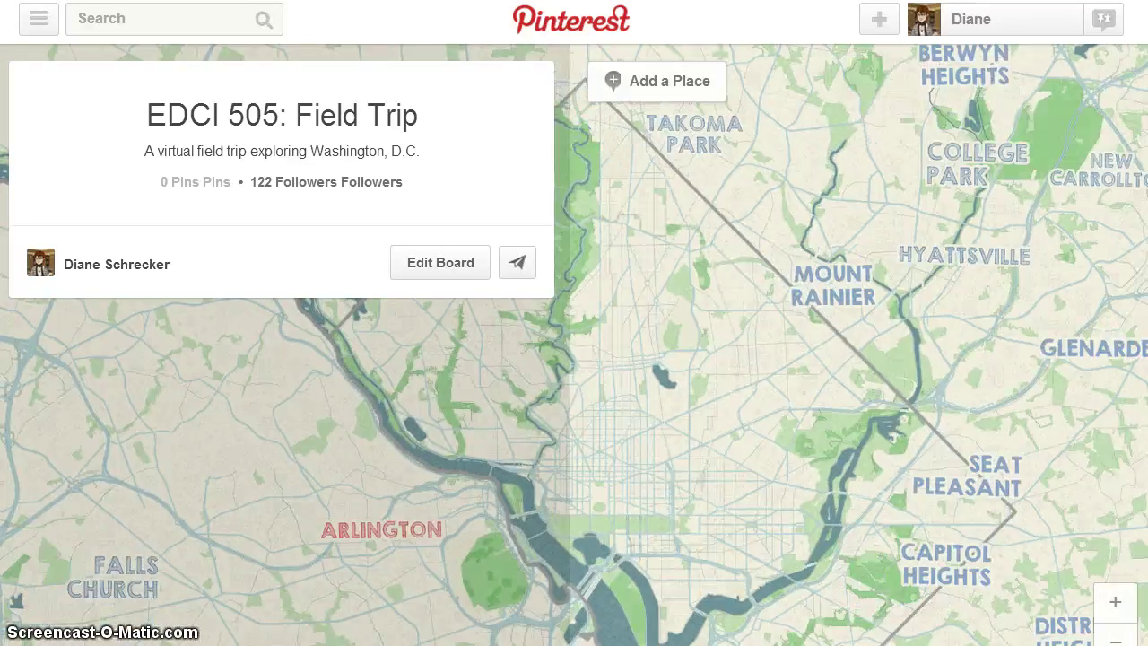
pyautogui.click(708, 83)
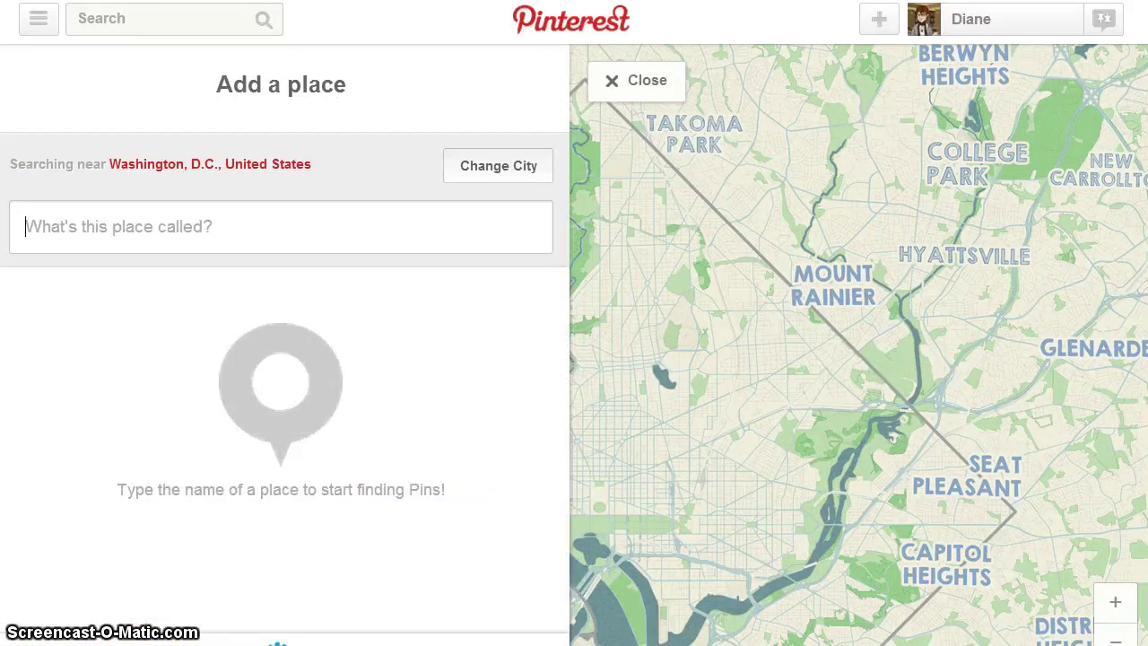
# - Find The White House and choose its daytime photo for the pin
pyautogui.write('white')
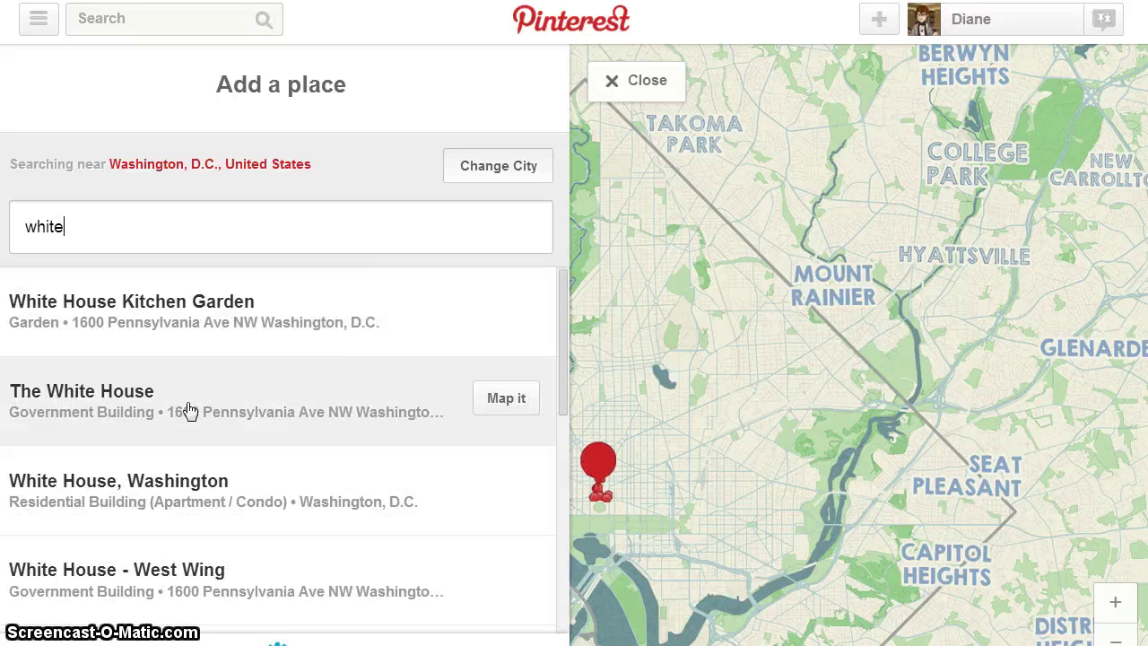
pyautogui.click(508, 398)
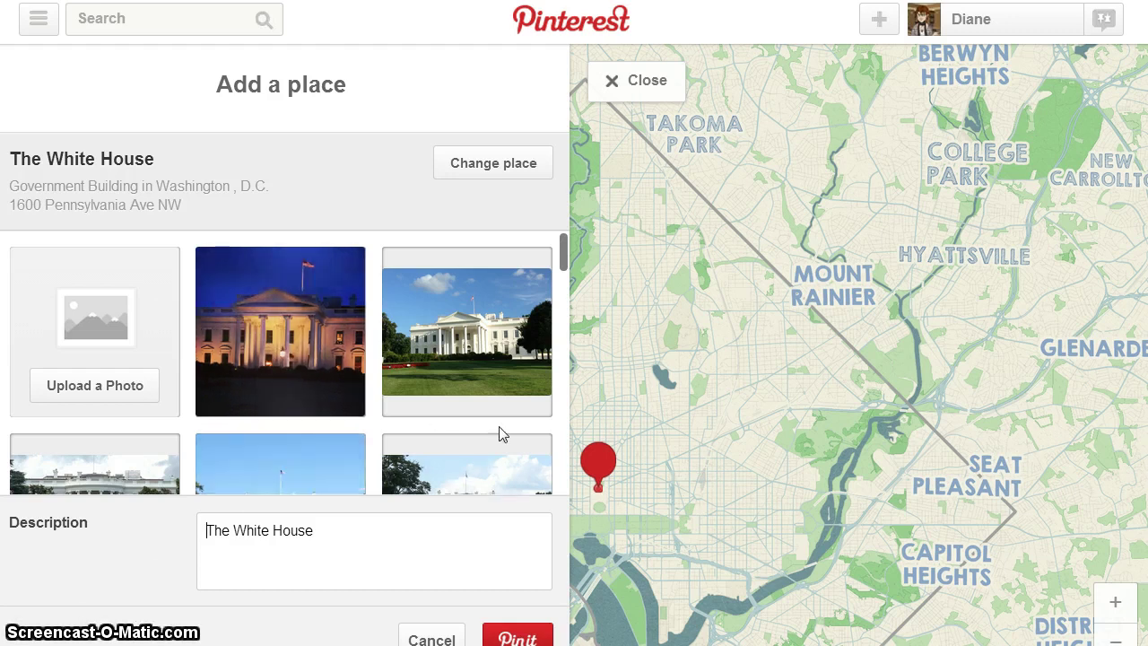
pyautogui.scroll(-1, 517, 368)
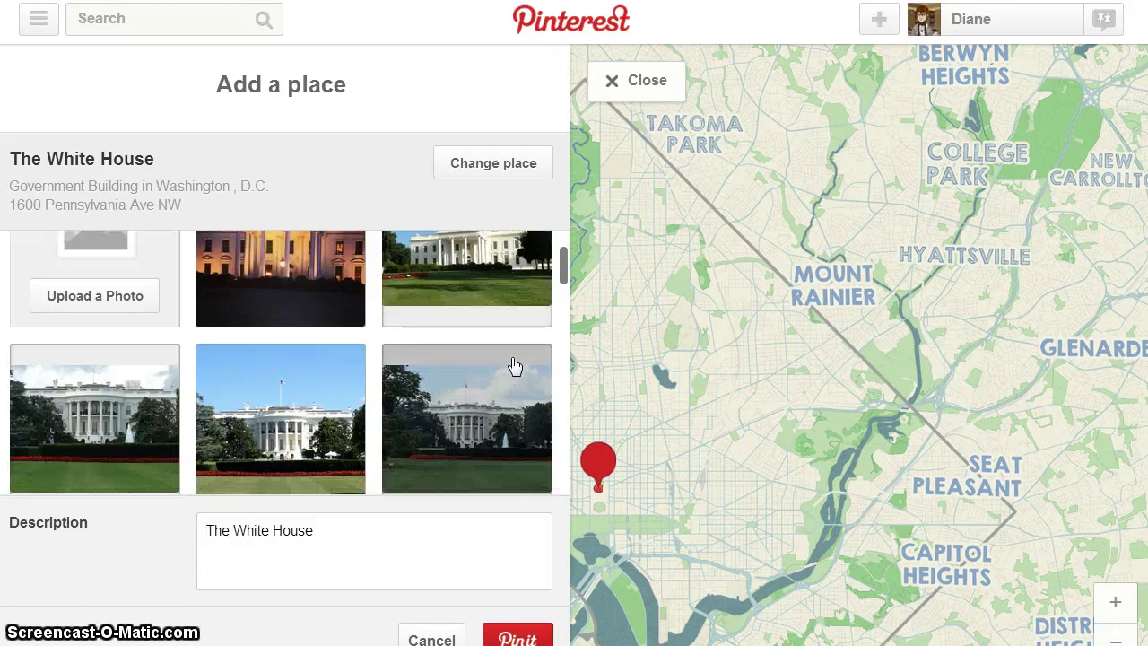
pyautogui.click(301, 443)
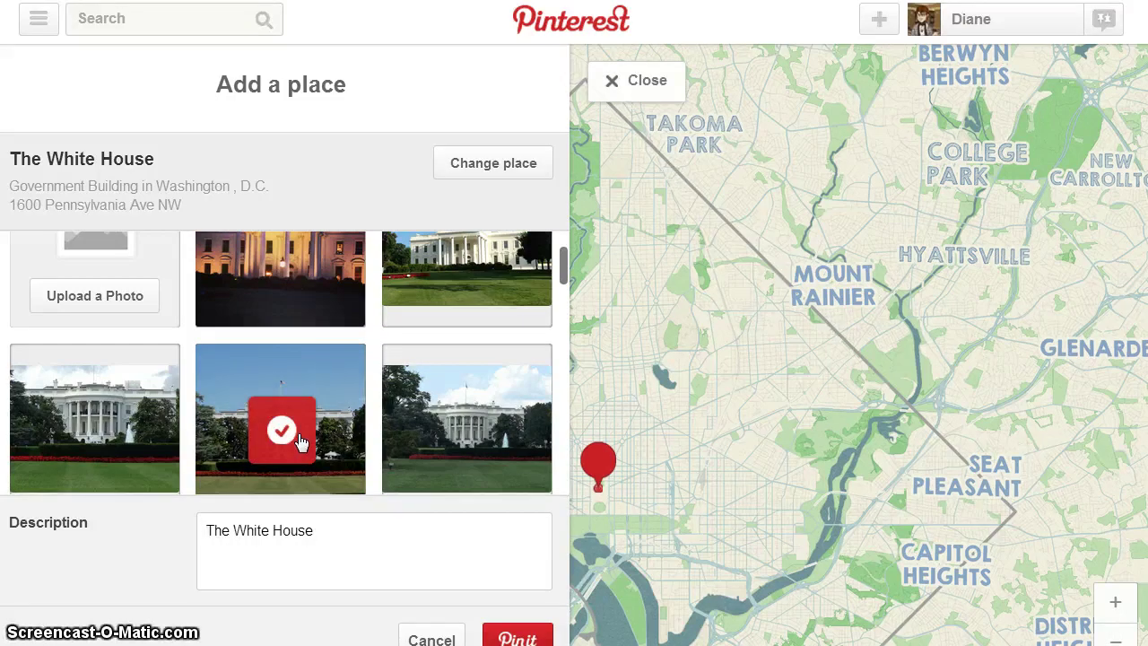
# - Add a virtual tour note and the interactive tour link to The White House description
pyautogui.scroll(1, 269, 435)
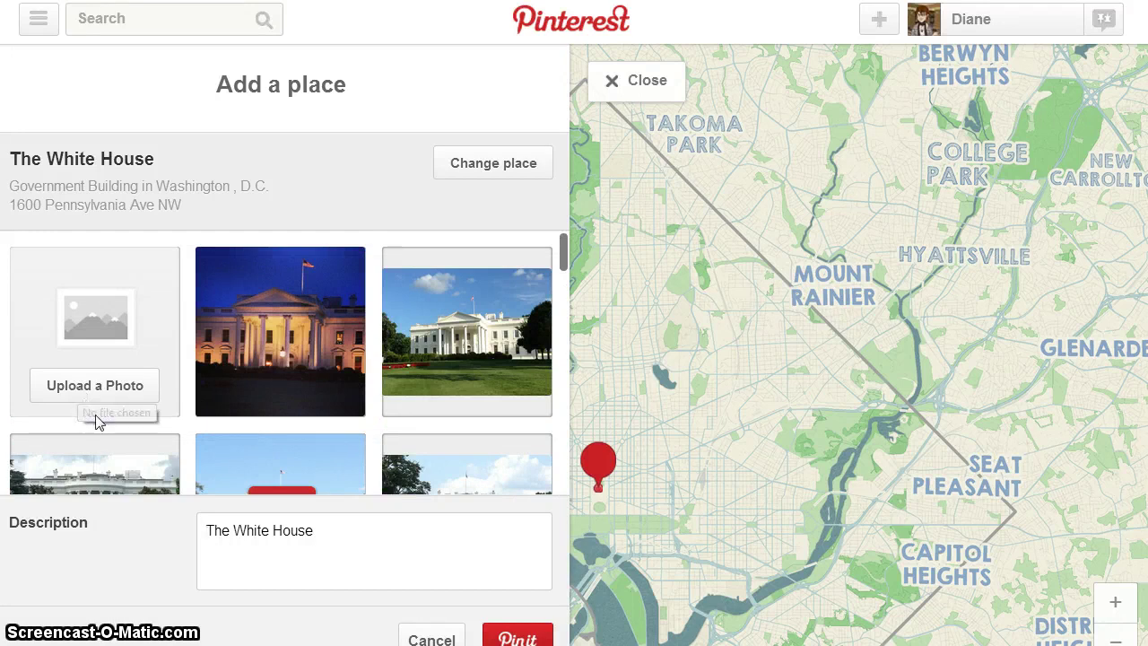
pyautogui.scroll(-1, 321, 487)
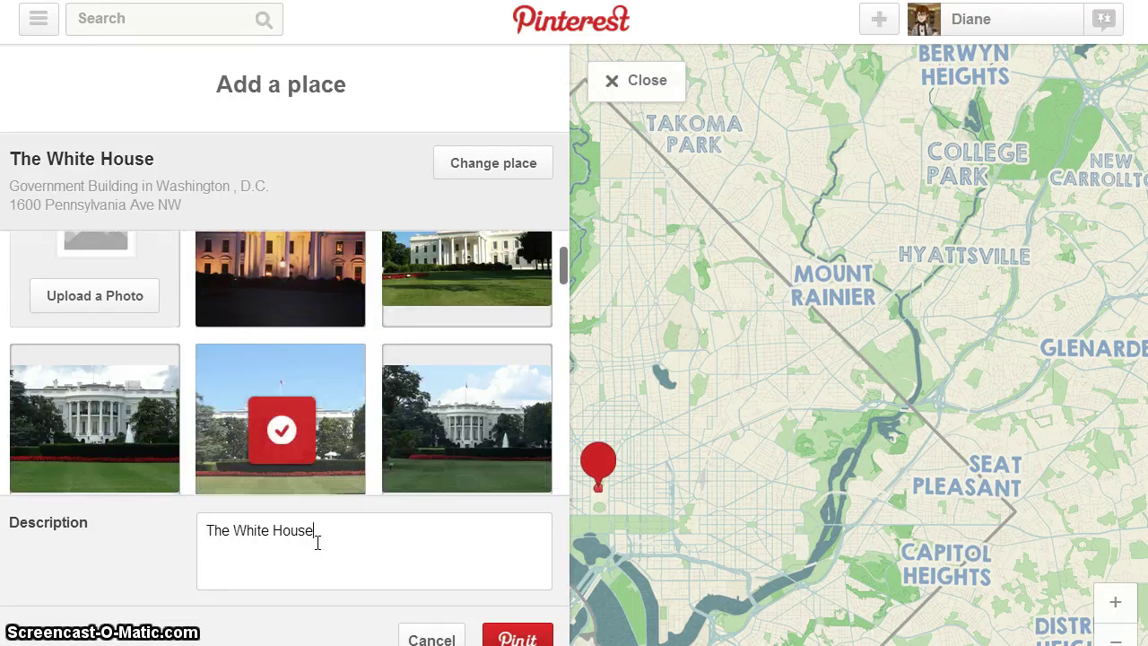
pyautogui.write(': Follow the link to take a virtual tour of the White House!')
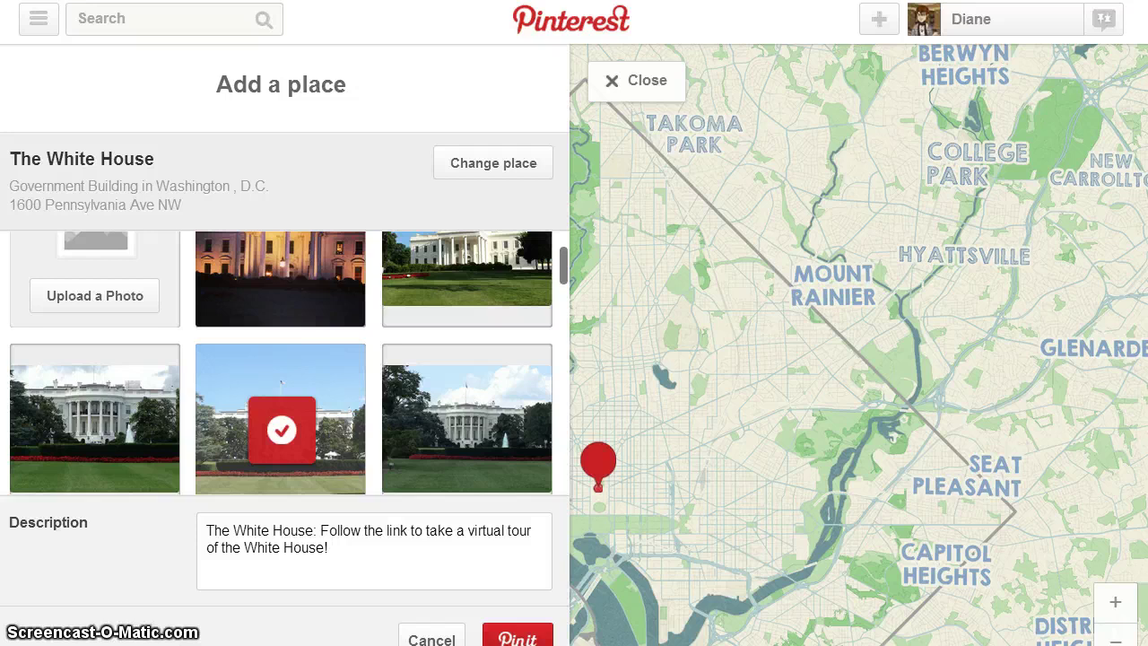
pyautogui.write('http://www.whitehouse.gov/about/inside-white-house/interactive-tour')
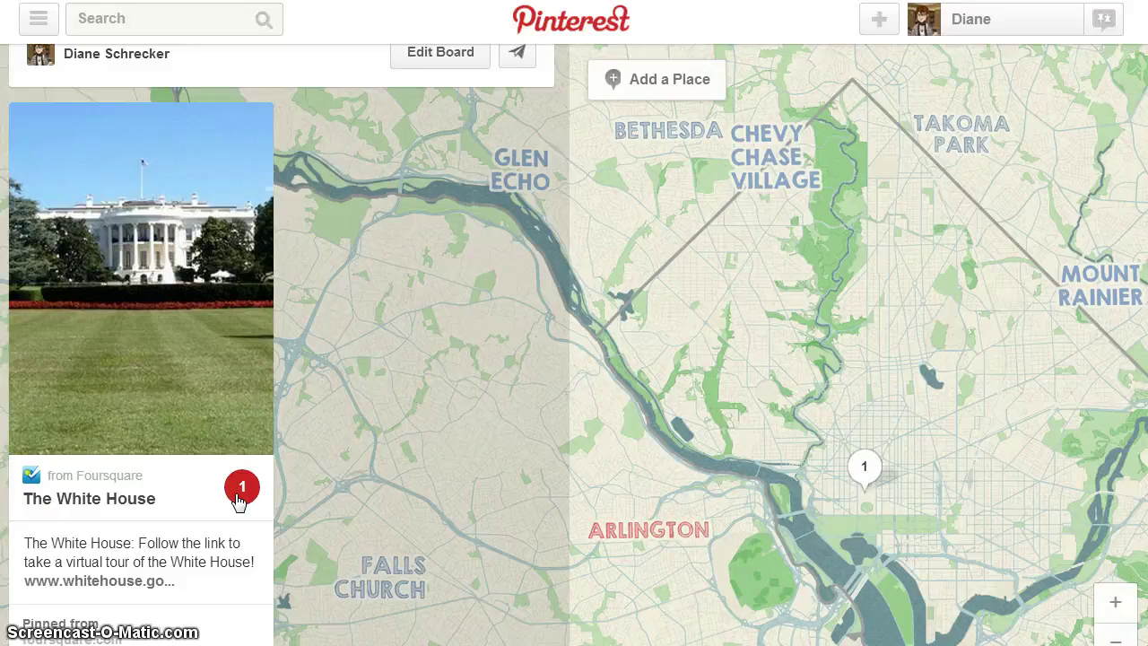
pyautogui.click(144, 593)
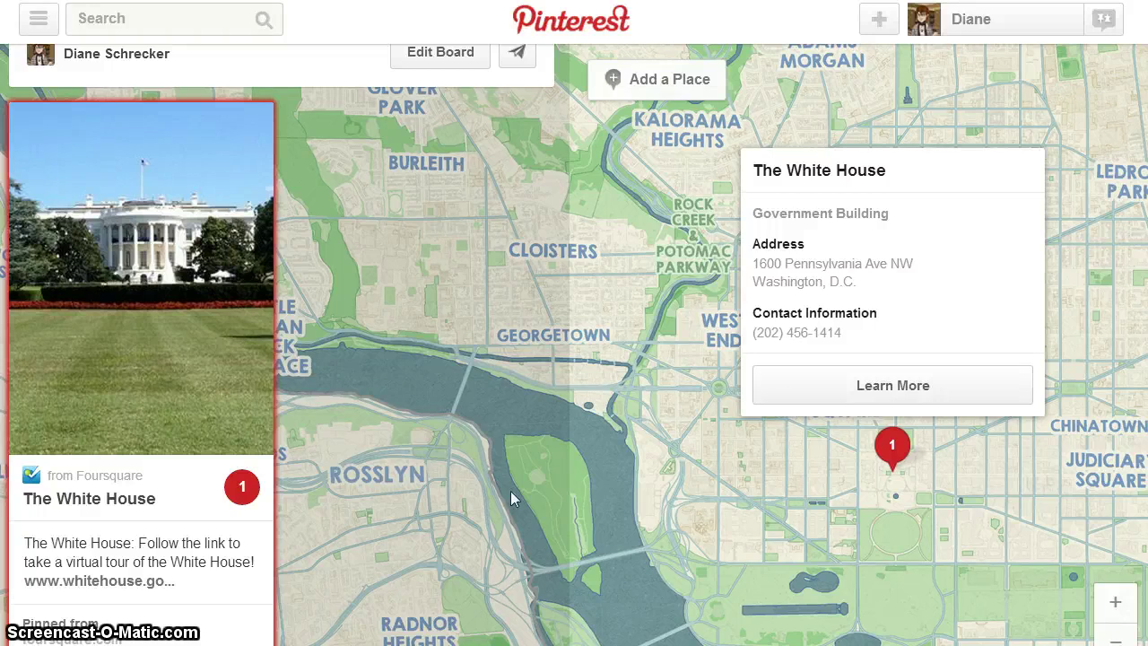
pyautogui.press('Escape')
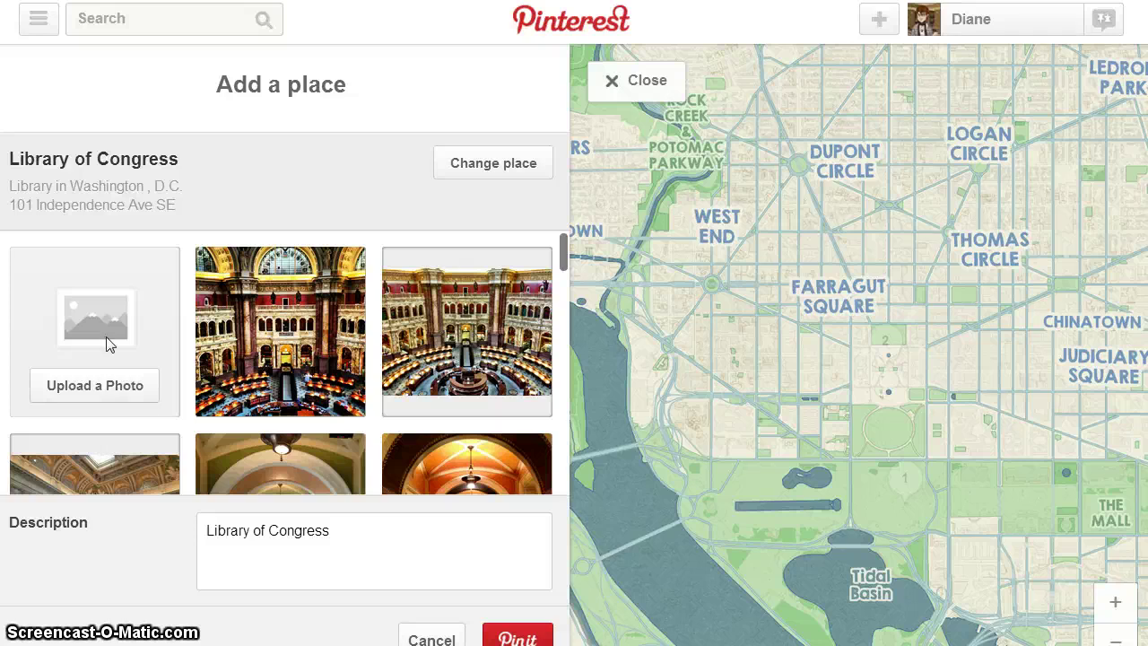
# - Pin the Library of Congress with an uploaded photo and the Jefferson Building tour link
pyautogui.click(99, 395)
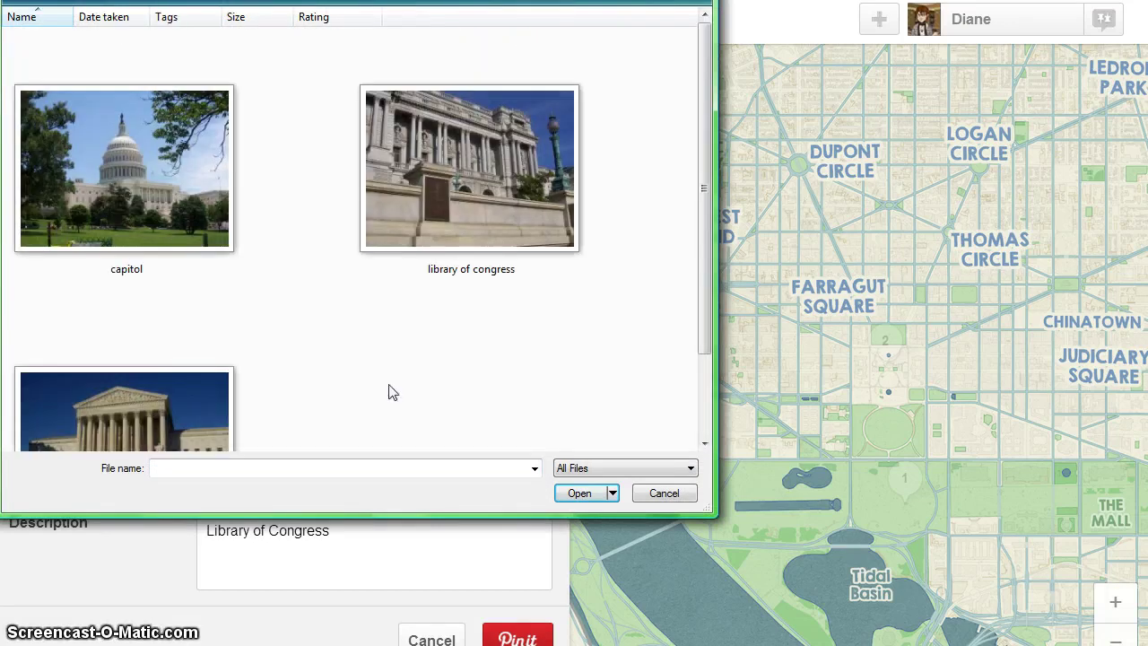
pyautogui.click(483, 175)
pyautogui.click(581, 494)
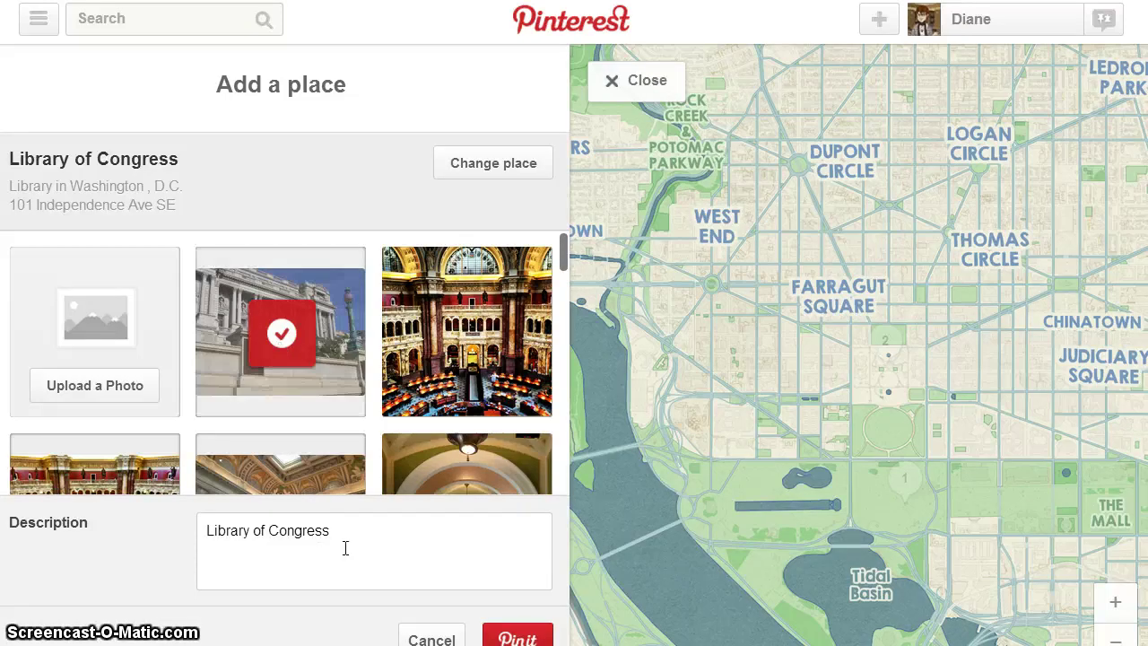
pyautogui.write(': Tour the LOC Jefferson Building @ http://www.loc.gov/visit/tours/online-tours/jefferson.html')
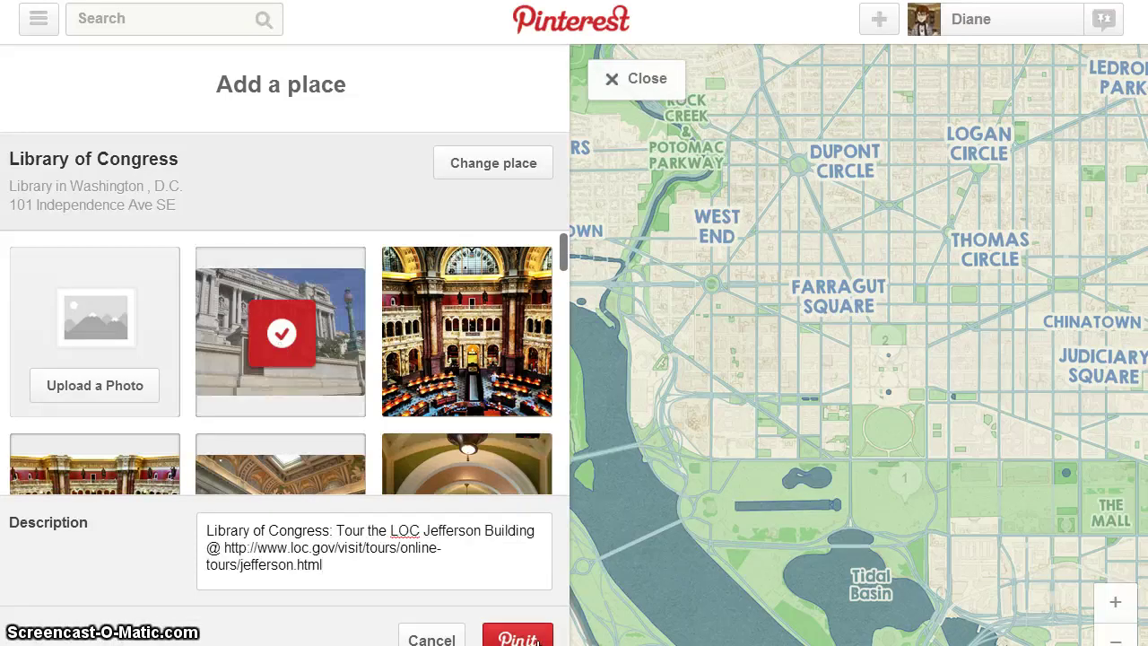
pyautogui.click(517, 637)
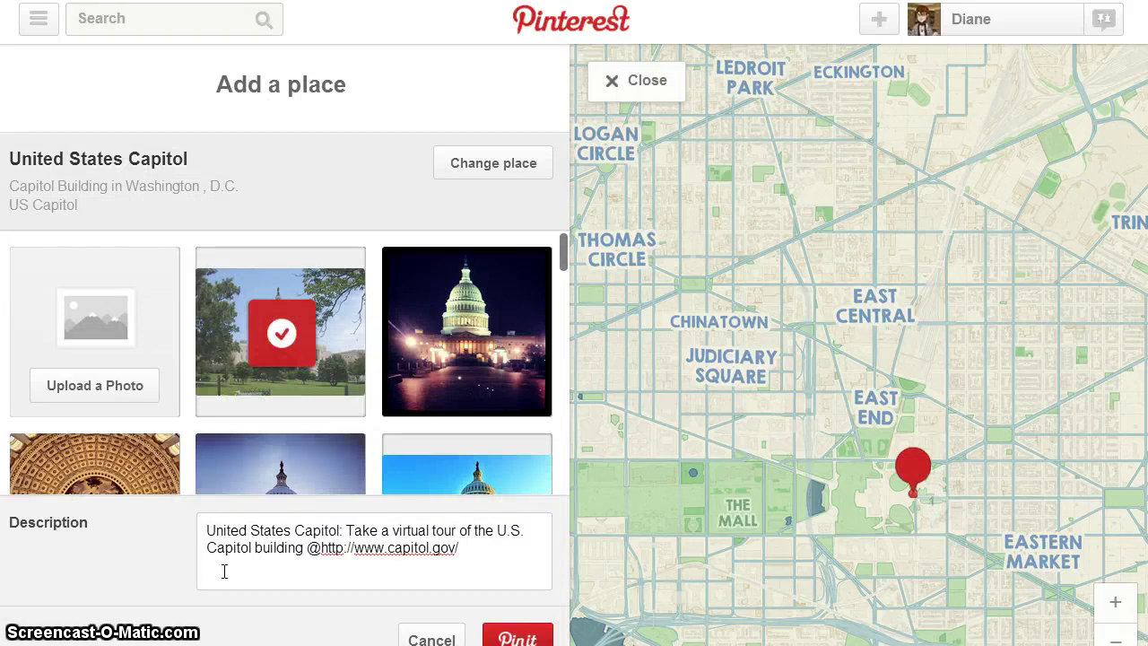
# - Pin the United States Capitol with its capitol.gov tour description
pyautogui.click(513, 633)
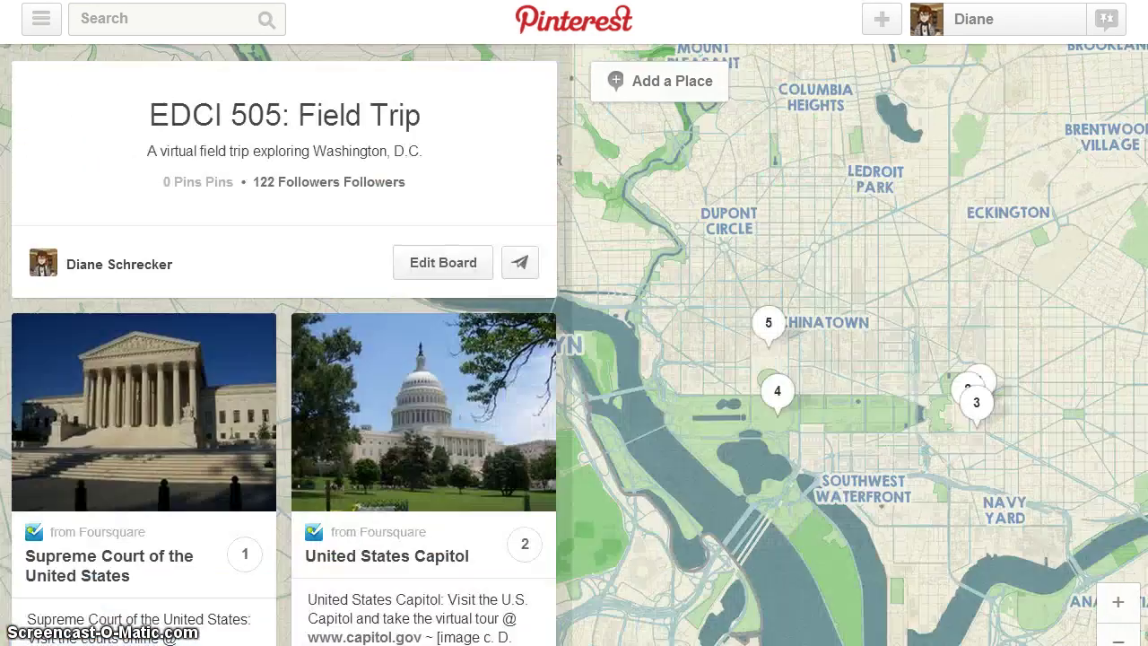
# - Frame all five pins on the map and show the Supreme Court and United States Capitol popups
pyautogui.click(1118, 602)
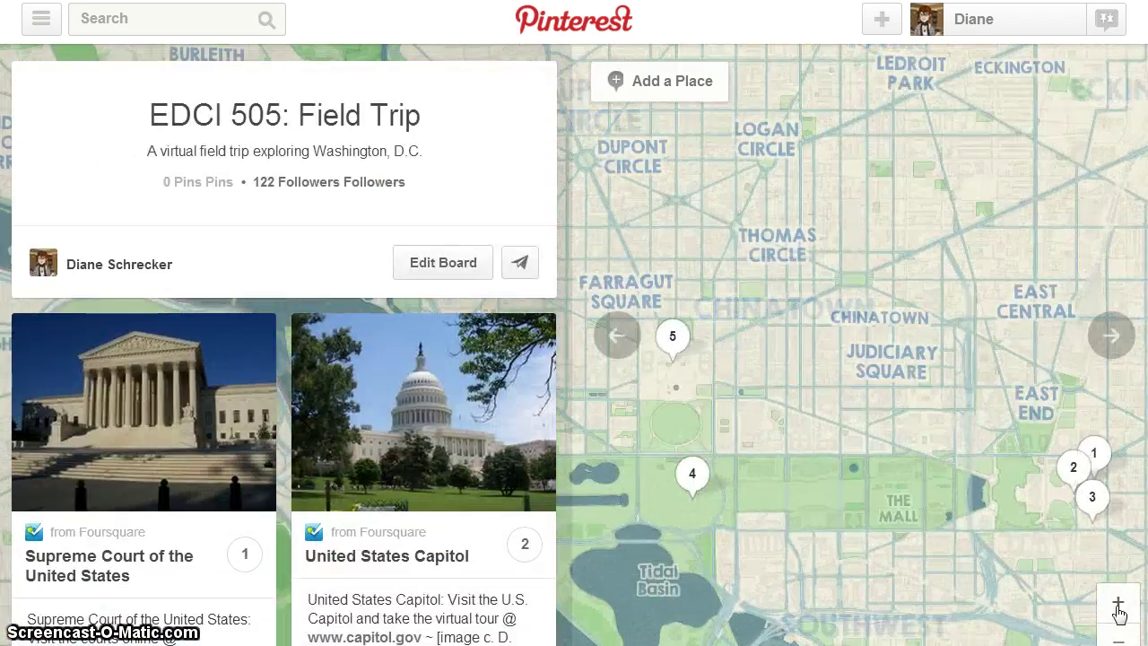
pyautogui.click(1117, 608)
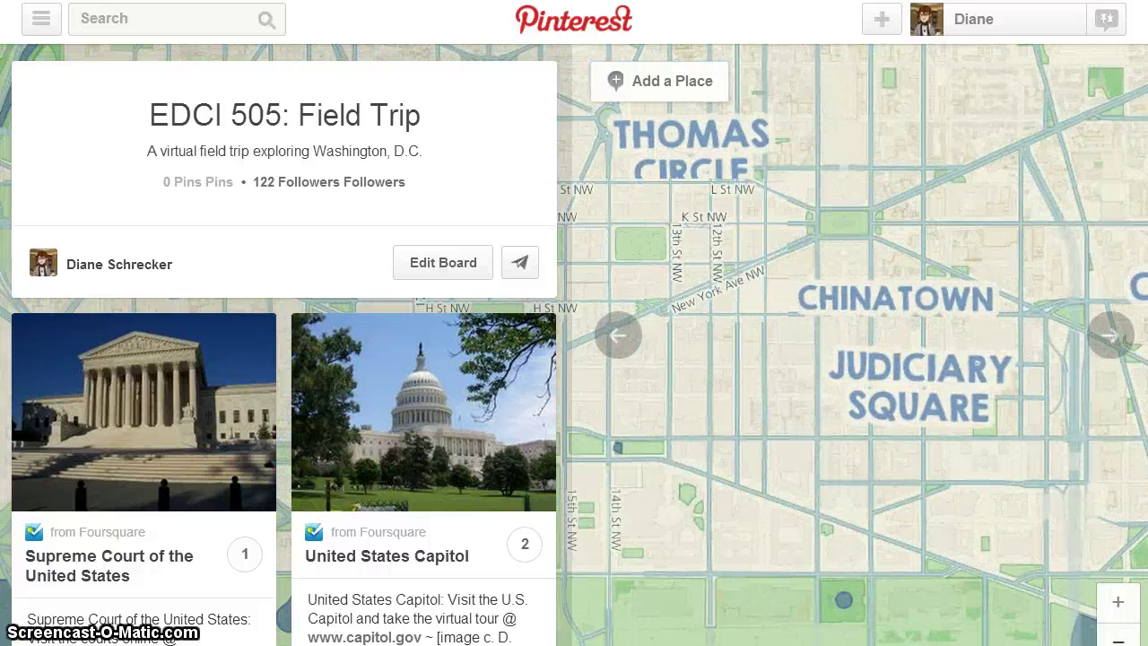
pyautogui.click(1117, 640)
pyautogui.click(1117, 640)
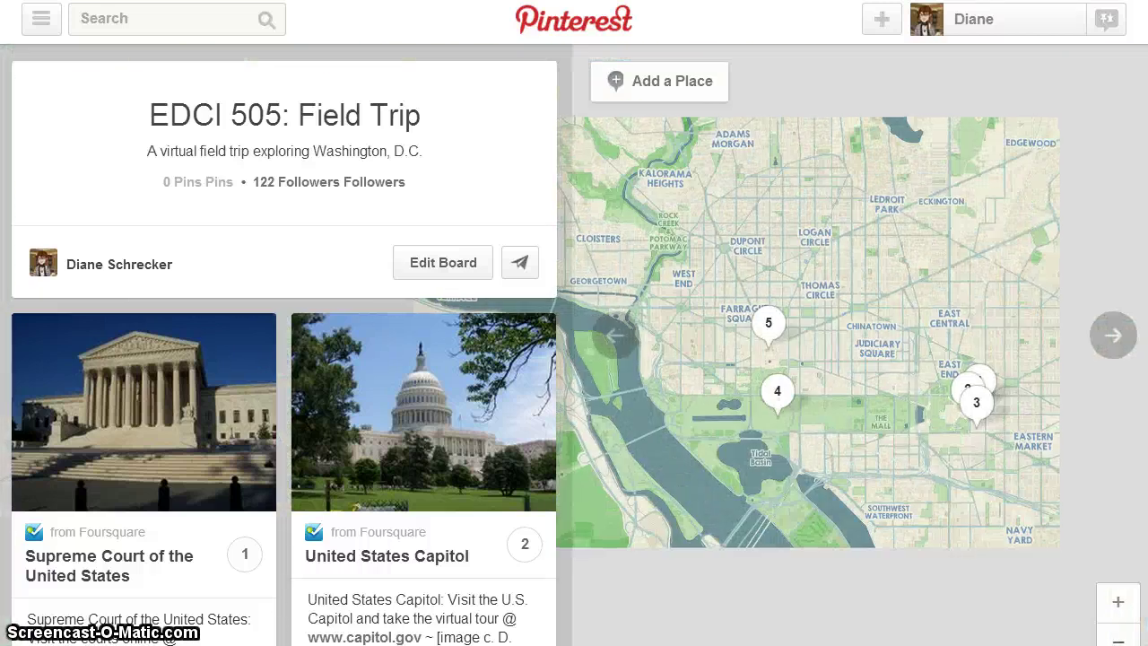
pyautogui.moveTo(973, 543)
pyautogui.mouseDown()
pyautogui.moveTo(940, 535)
pyautogui.moveTo(897, 568)
pyautogui.moveTo(899, 551)
pyautogui.moveTo(960, 541)
pyautogui.mouseUp()
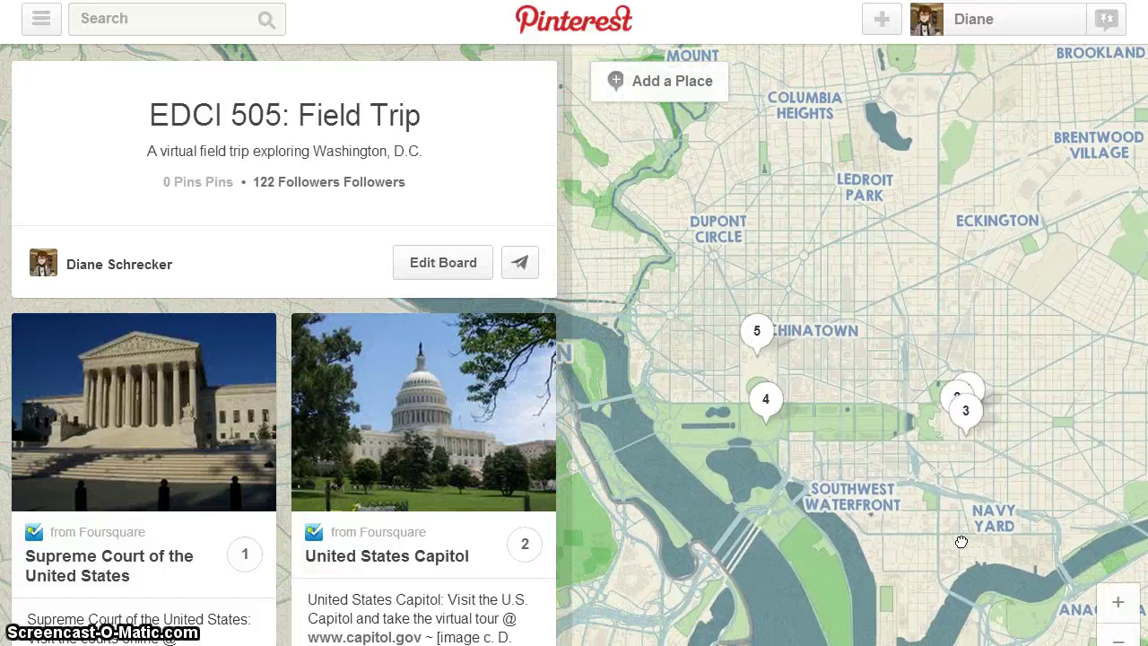
pyautogui.click(246, 551)
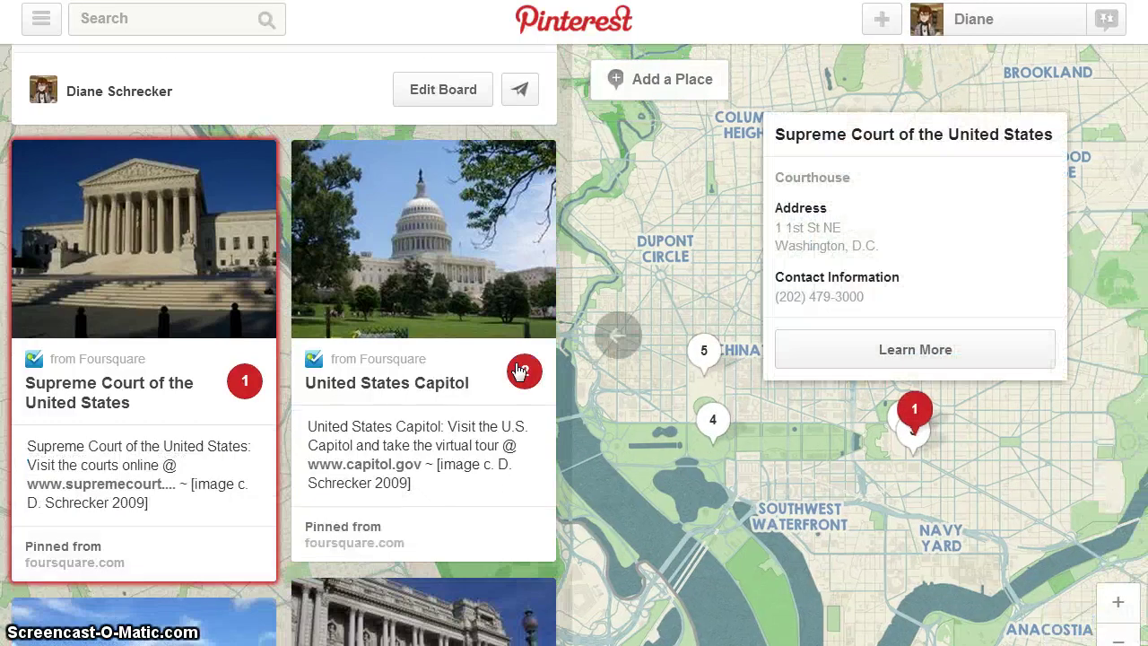
pyautogui.click(518, 370)
# - Review the Library of Congress, Washington Monument and White House pin popups
pyautogui.scroll(-5, 395, 482)
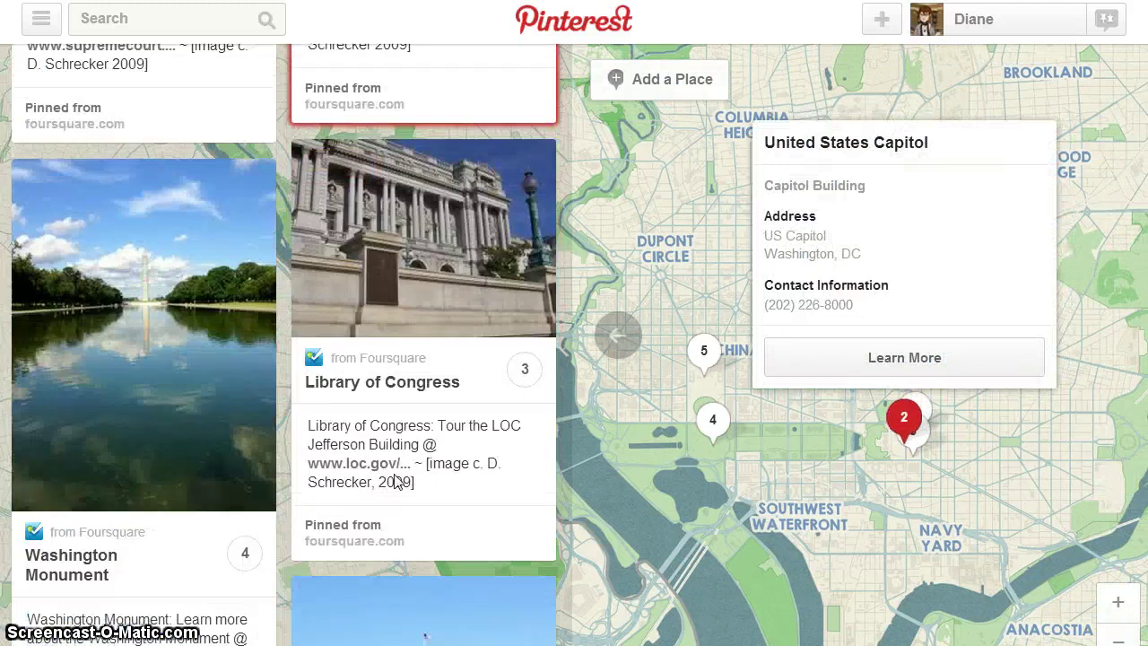
pyautogui.scroll(-1, 394, 482)
pyautogui.click(524, 279)
pyautogui.click(242, 565)
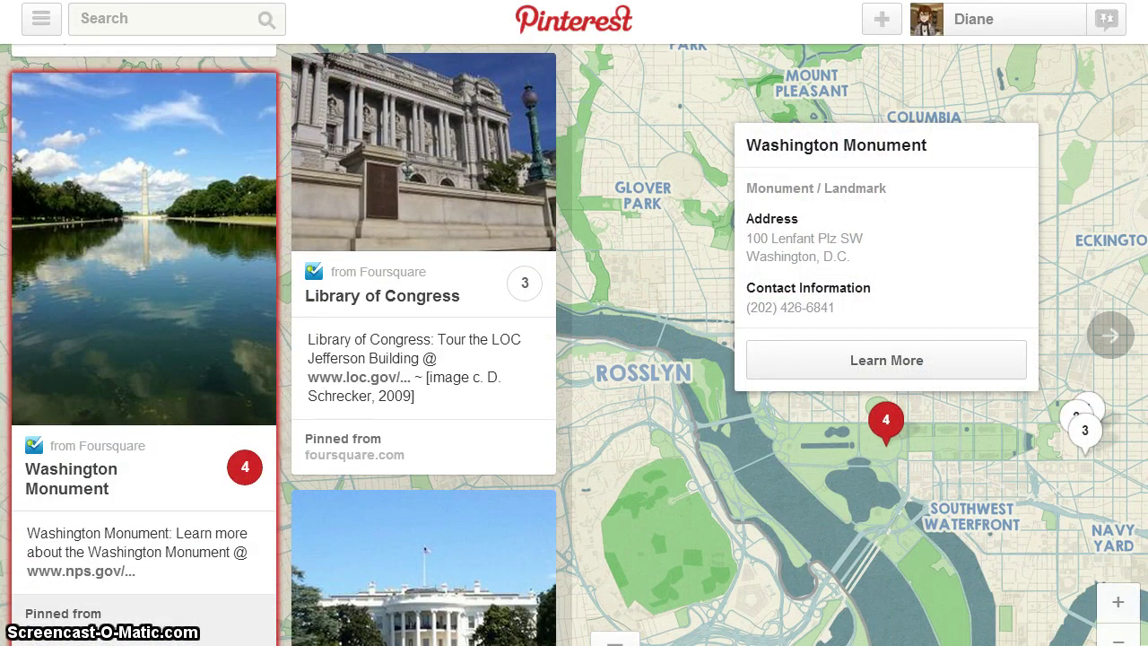
pyautogui.scroll(-4, 525, 525)
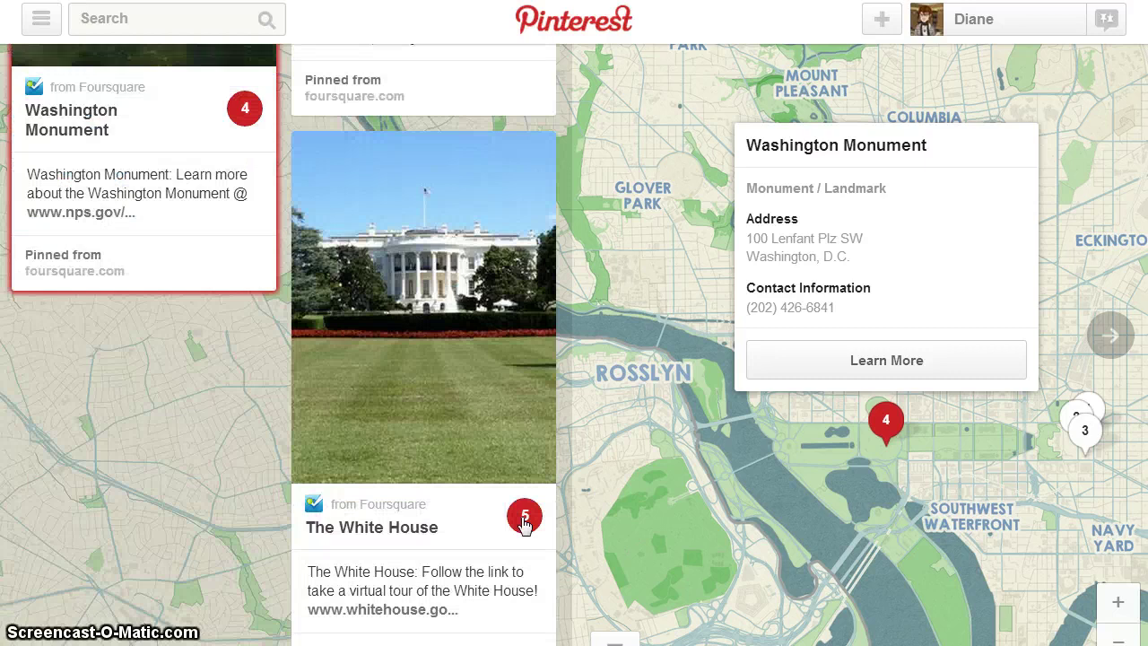
pyautogui.click(525, 520)
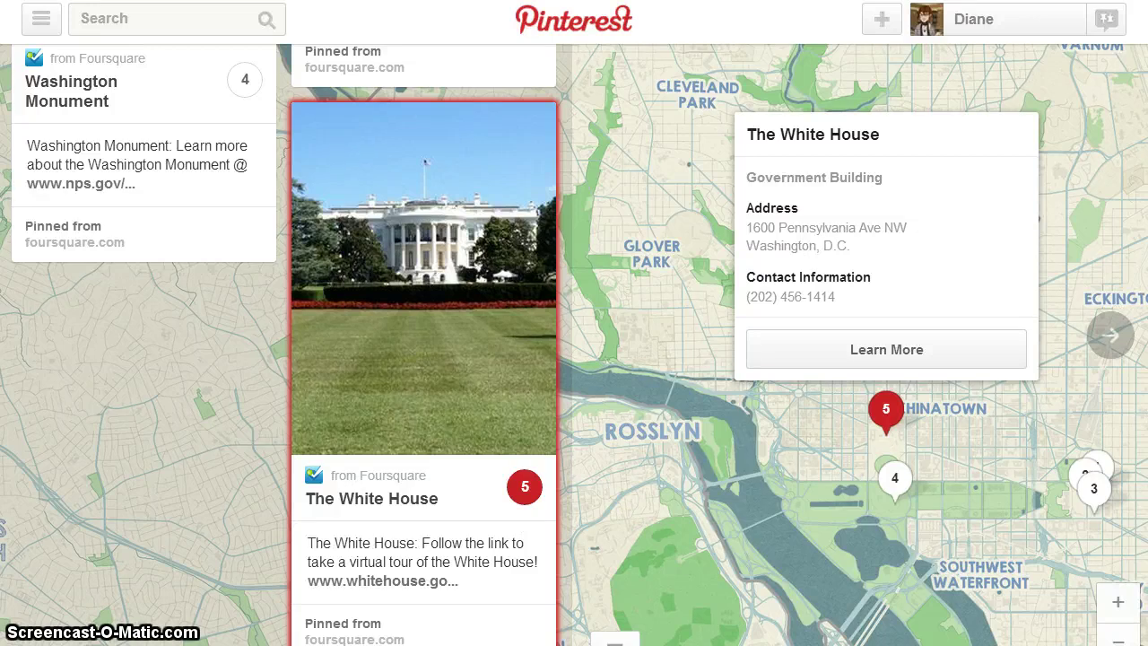
pyautogui.scroll(10, 283, 344)
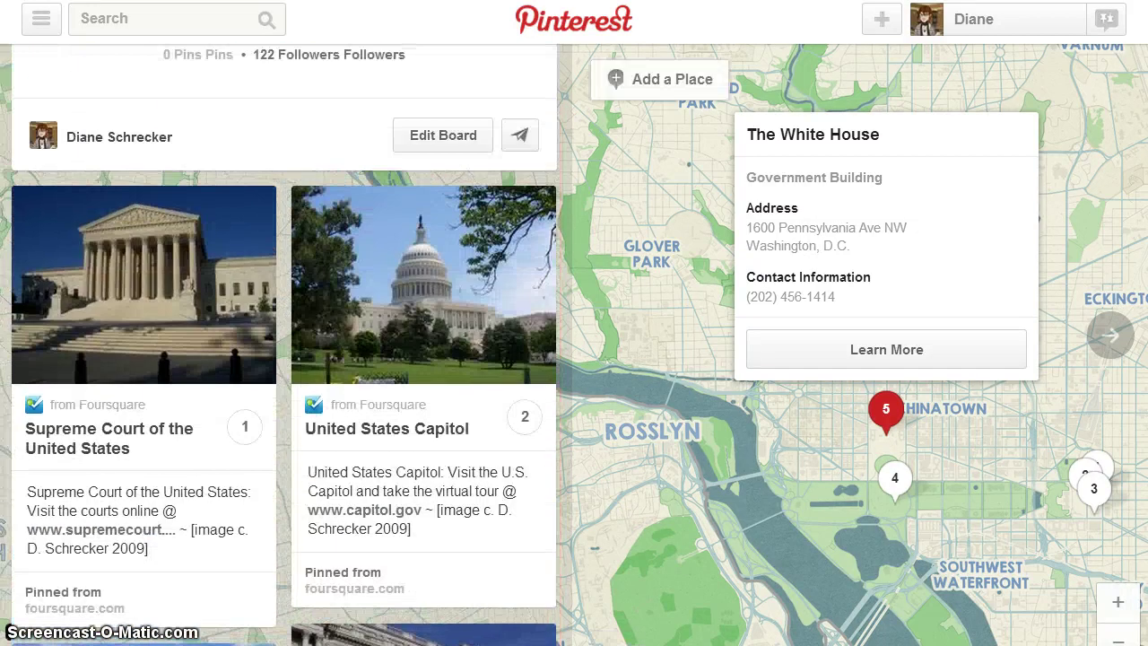
pyautogui.scroll(2, 284, 344)
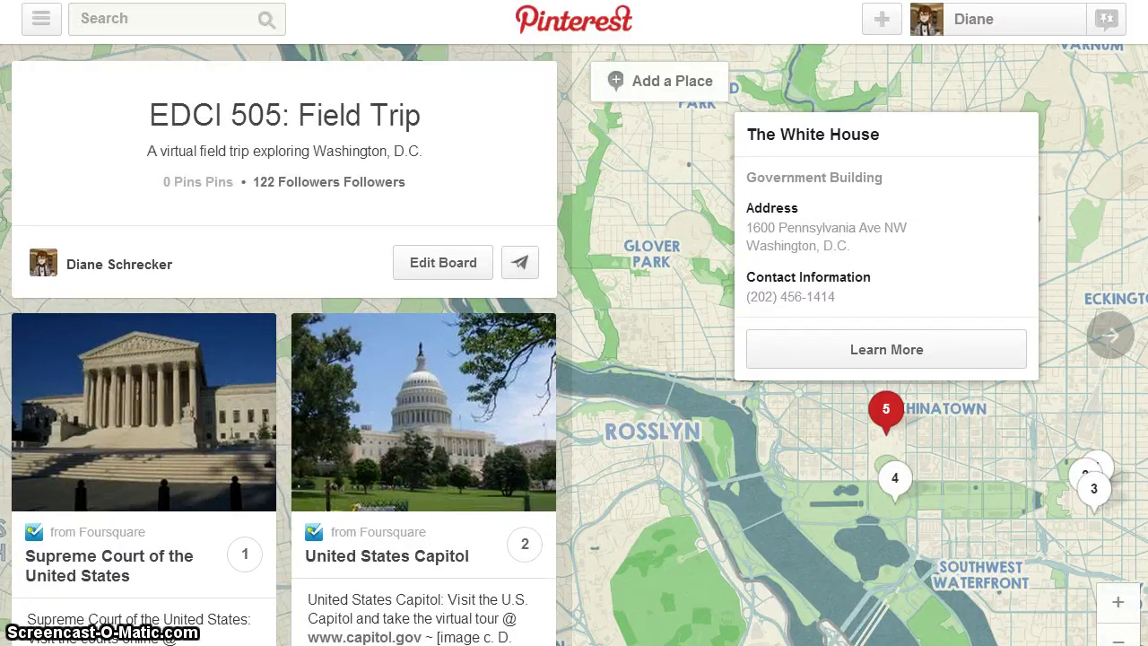